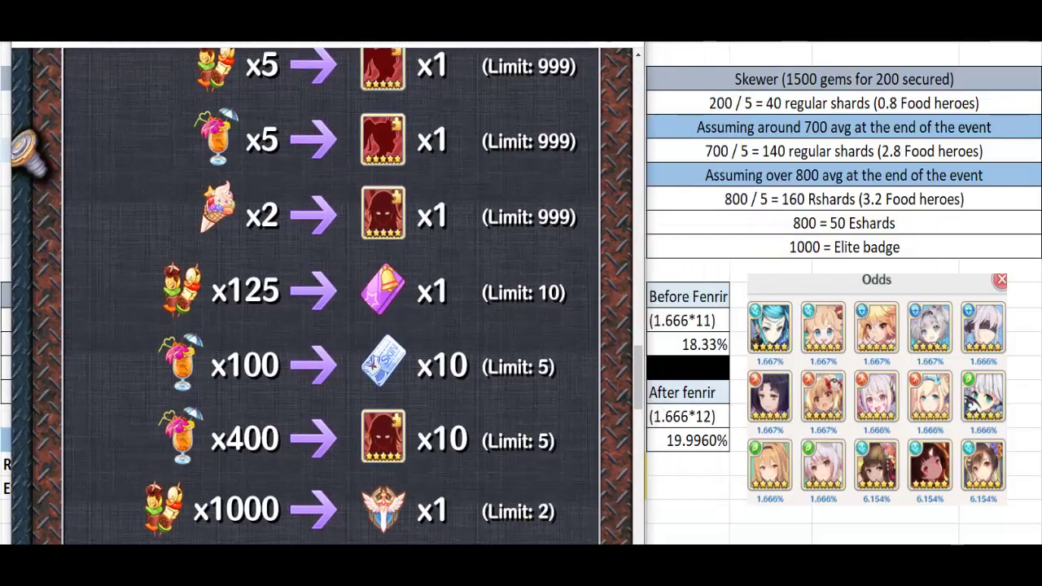
Examine the Gem Store offers in the event exchange image and return to the spreadsheet.
key("Up")
key("Up")
key("Up")
key("Up")
key("Left")
key("Left")
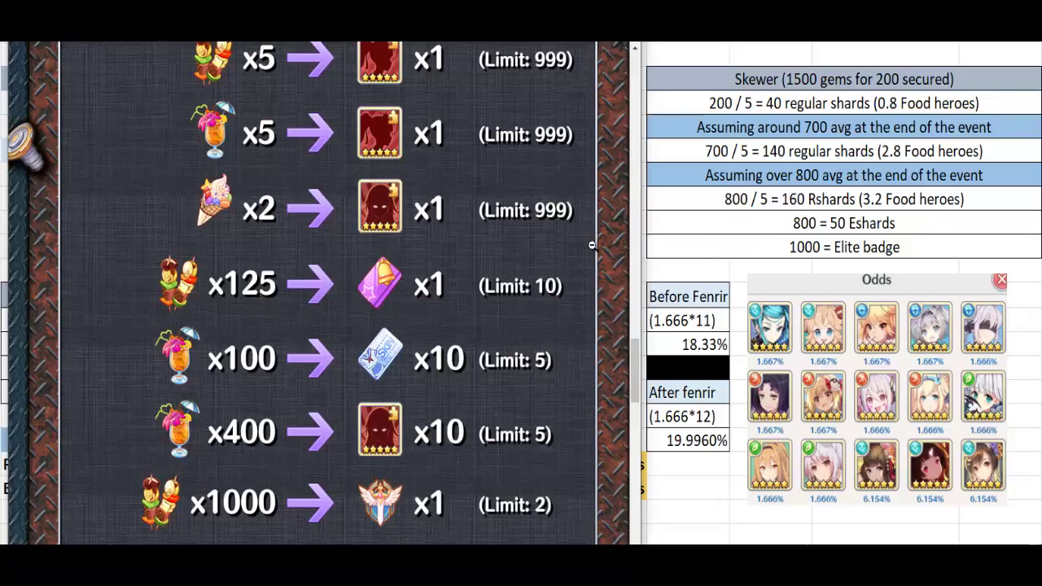
scroll(591, 244, "down", 10)
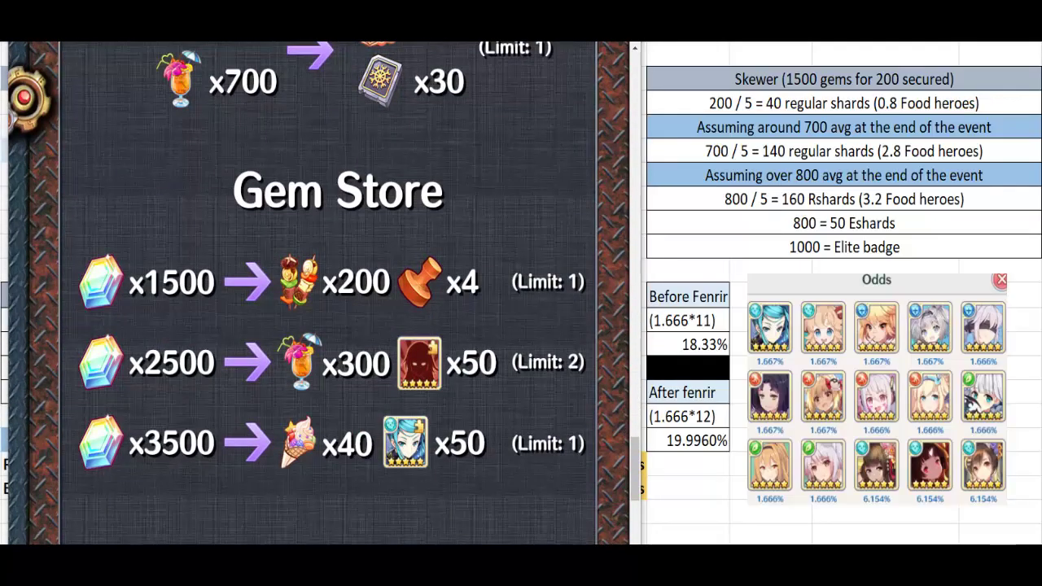
key("alt+Tab")
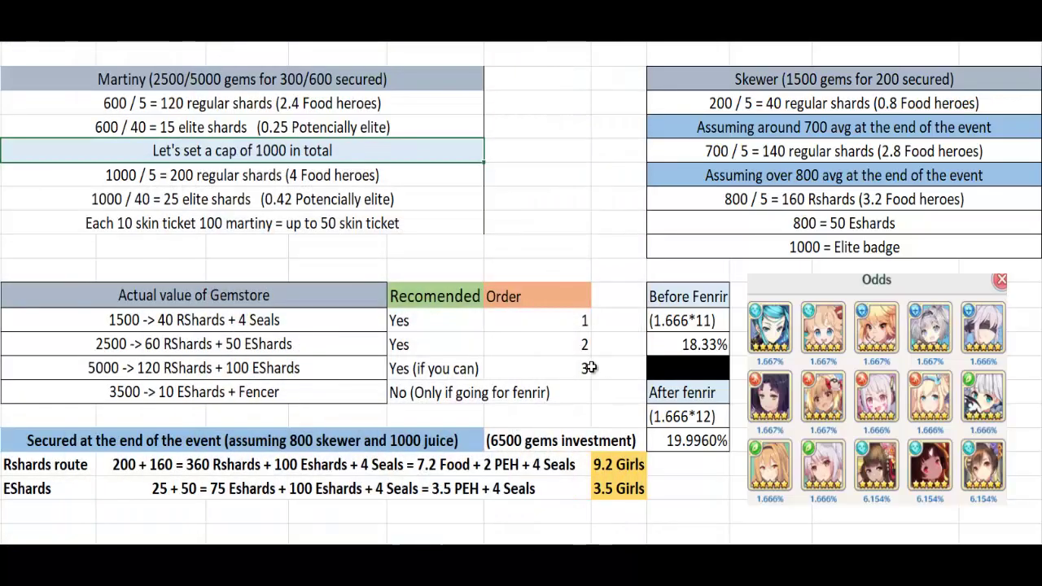
Examine the shard values of the 1500, 2500 and 5000 gem offers in the Actual value of Gemstore table.
left_click(250, 299)
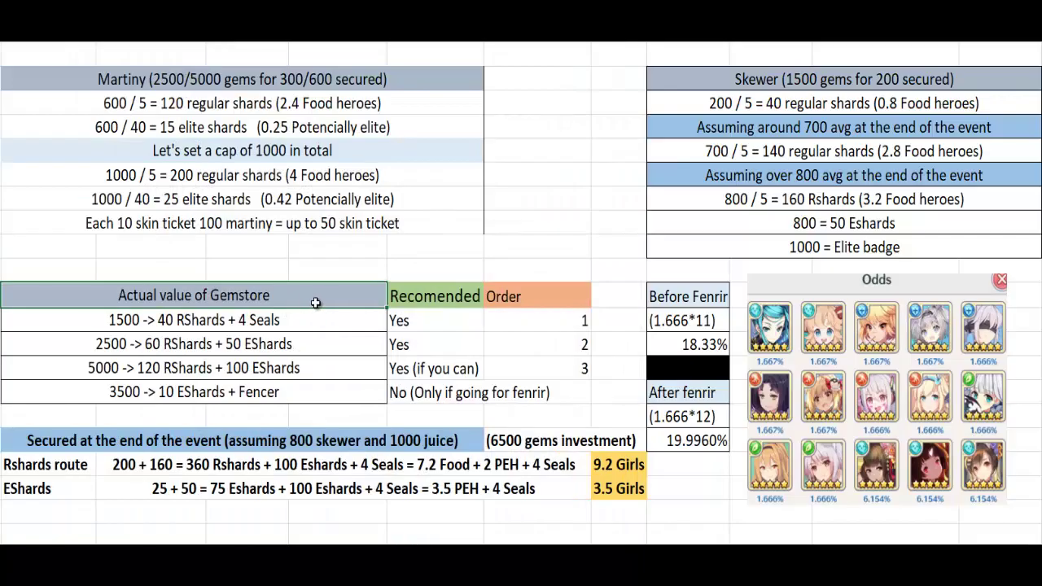
left_click(167, 322)
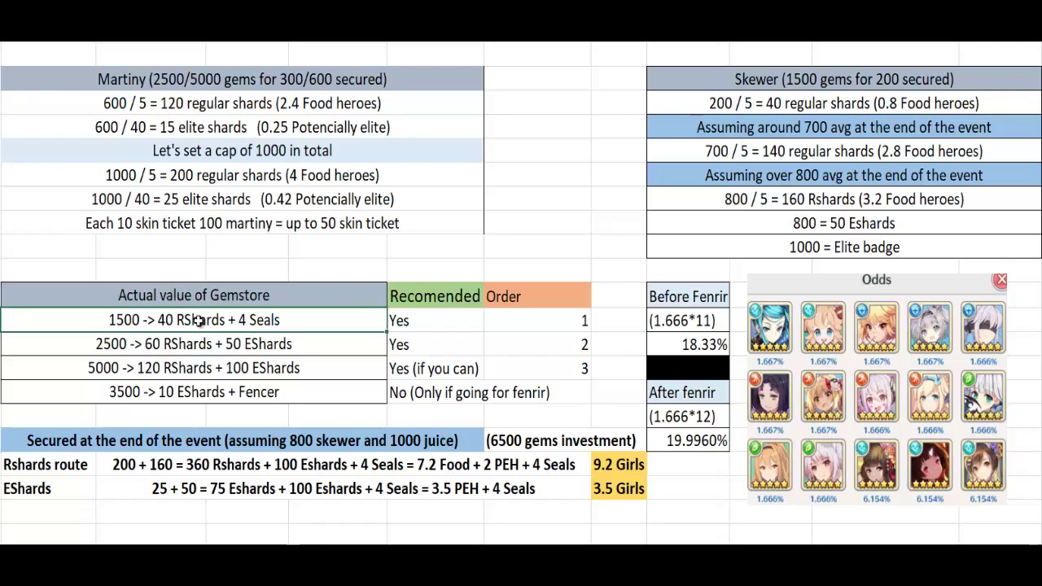
left_click(111, 345)
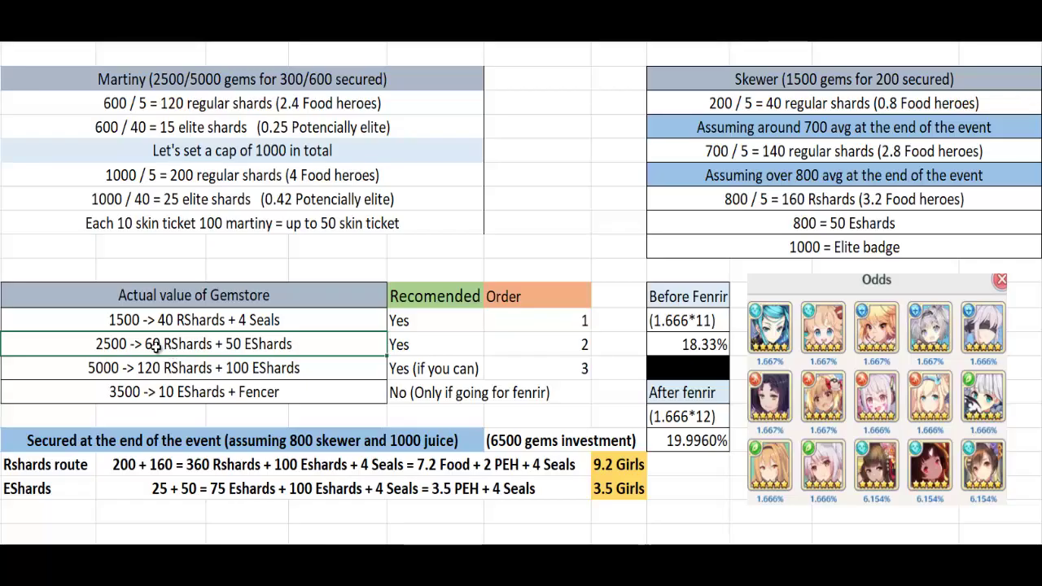
left_click(115, 370)
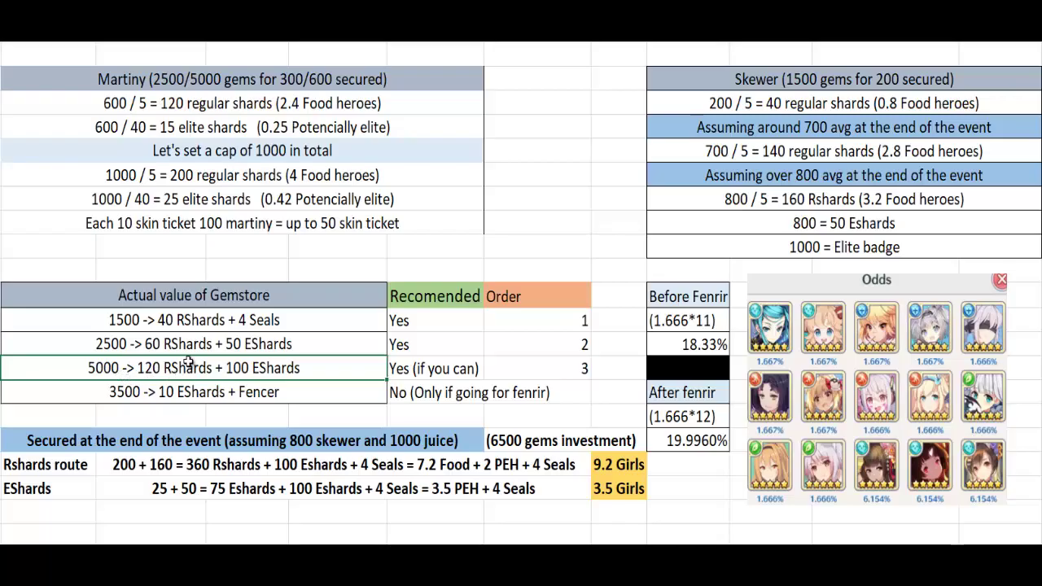
left_click(246, 343)
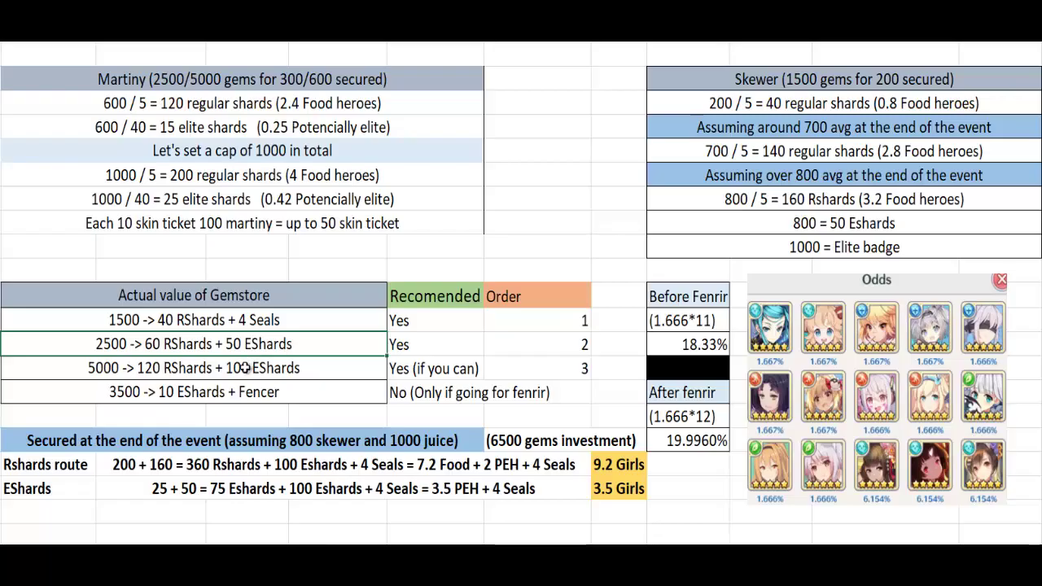
left_click(245, 368)
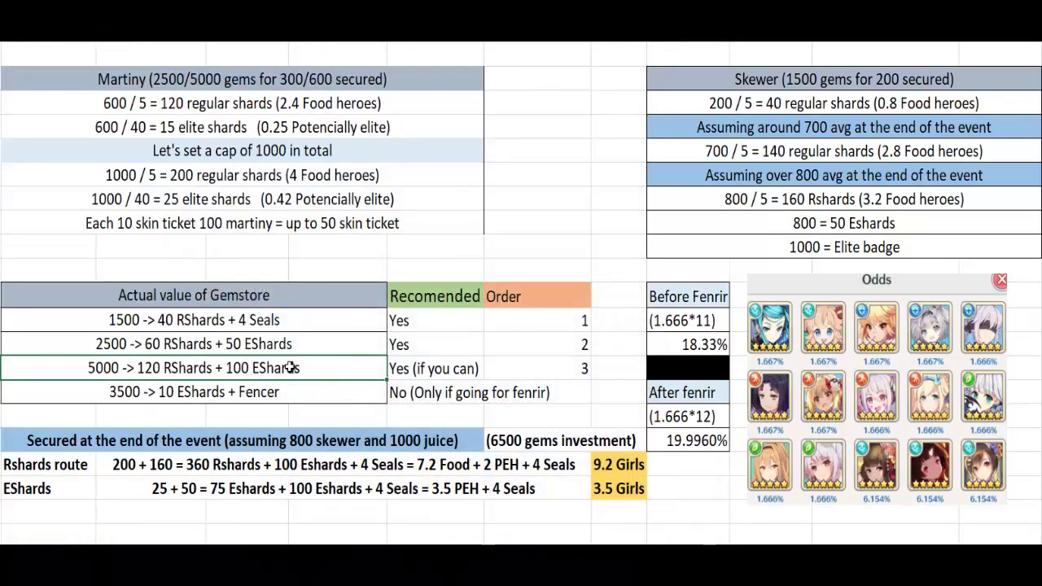
Review the recommendations for the first three gem offers against the total gem investment.
left_click(395, 324)
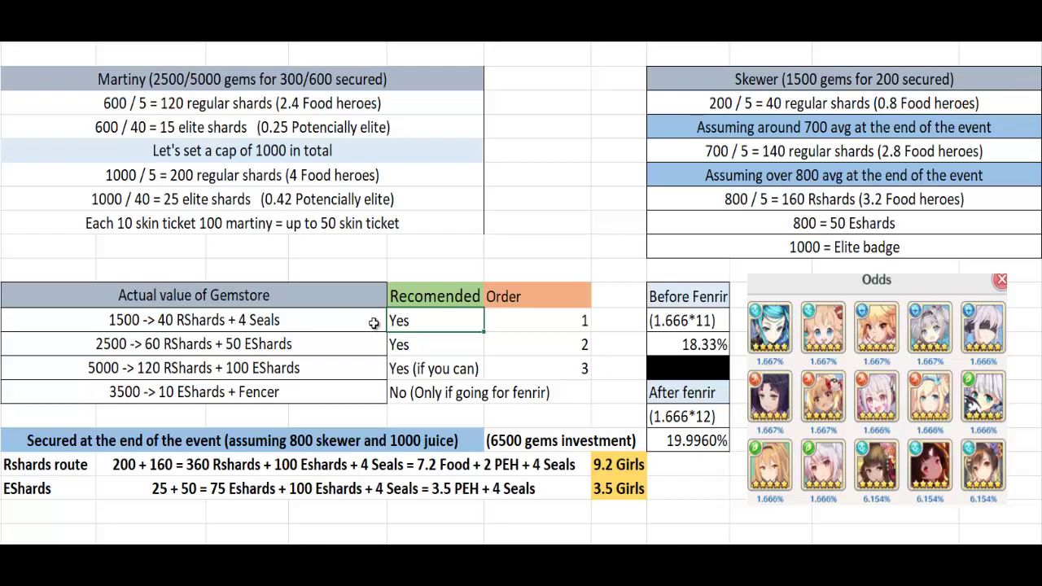
left_click(455, 344)
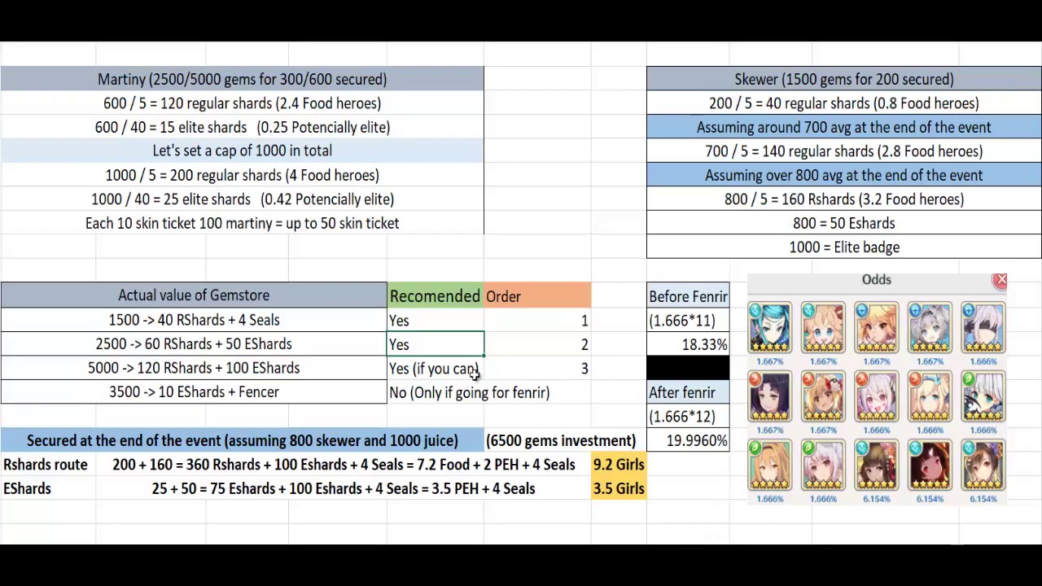
left_click(503, 443)
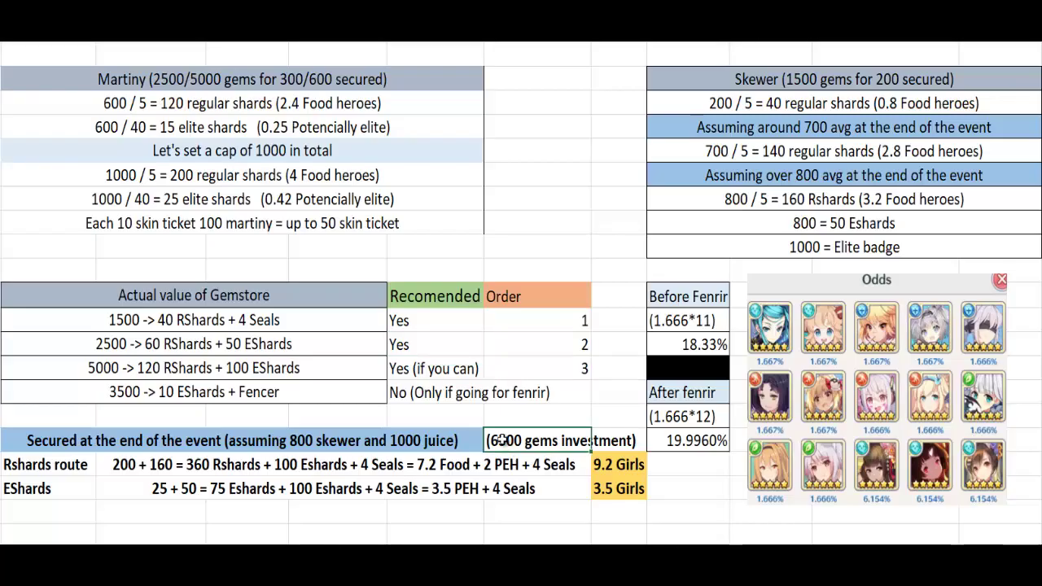
left_click(420, 347)
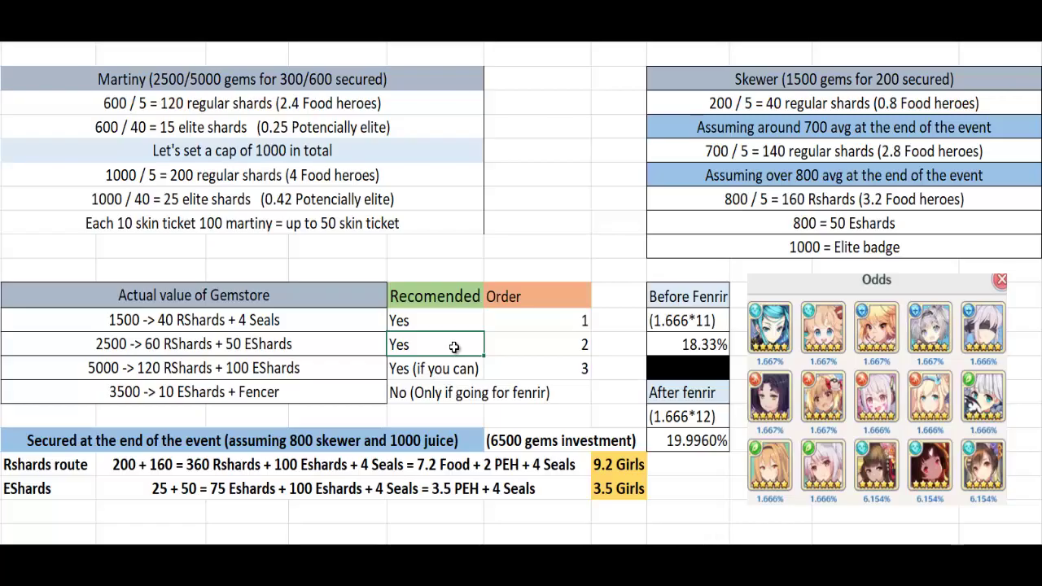
left_click(330, 344)
left_click(333, 370)
left_click(401, 365)
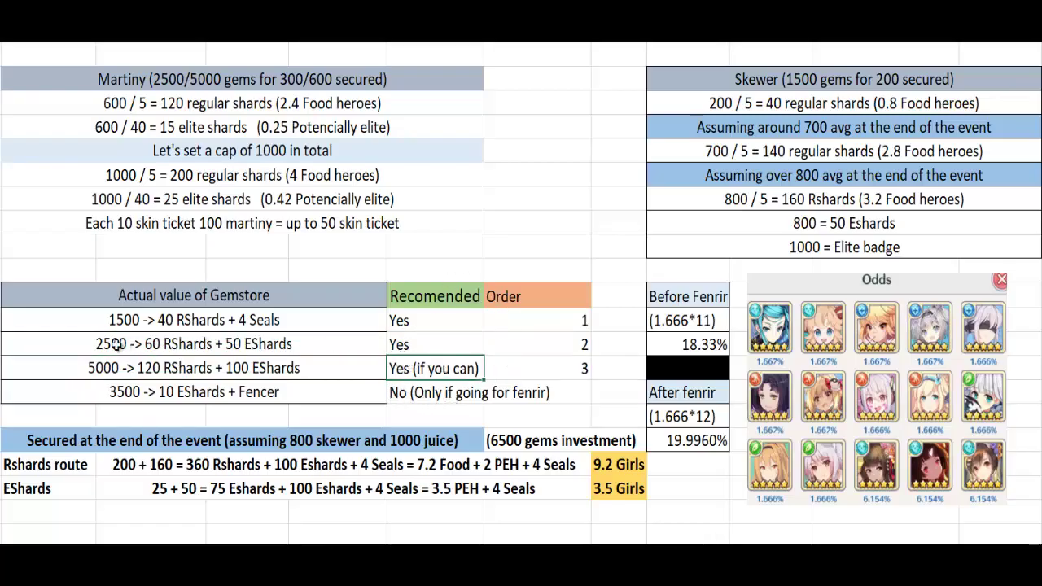
left_click(137, 368)
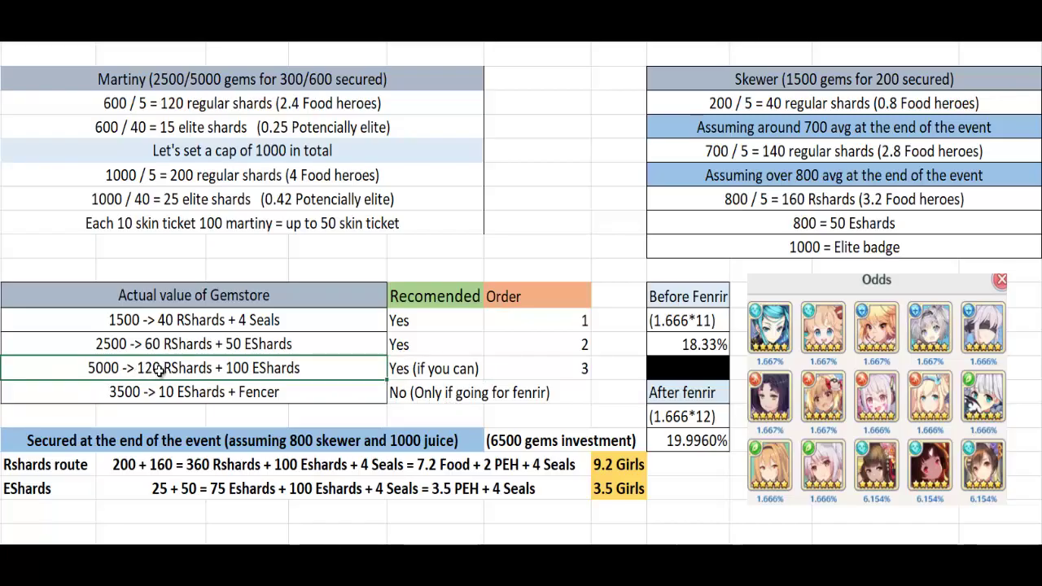
Review the purchase order of the recommended gem offers and the recommendation for the 3500 gem offer.
left_click(550, 321)
left_click(552, 344)
left_click(551, 368)
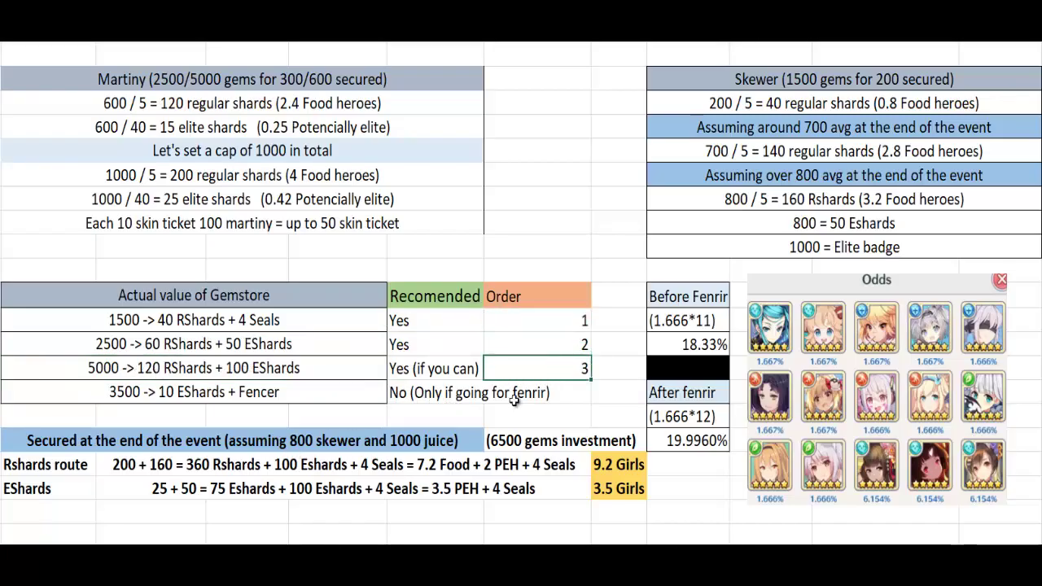
left_click(345, 399)
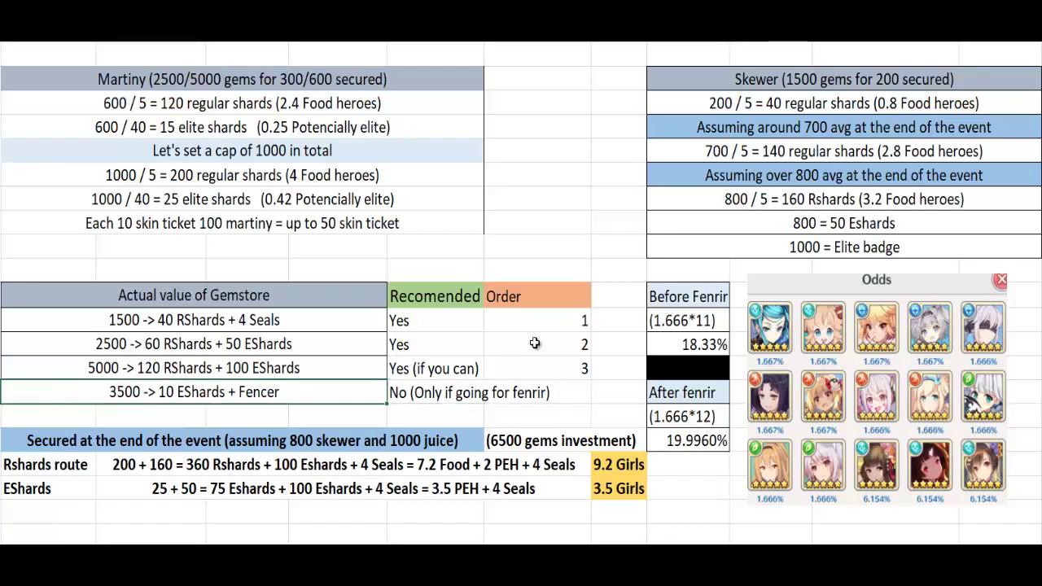
left_click(532, 318)
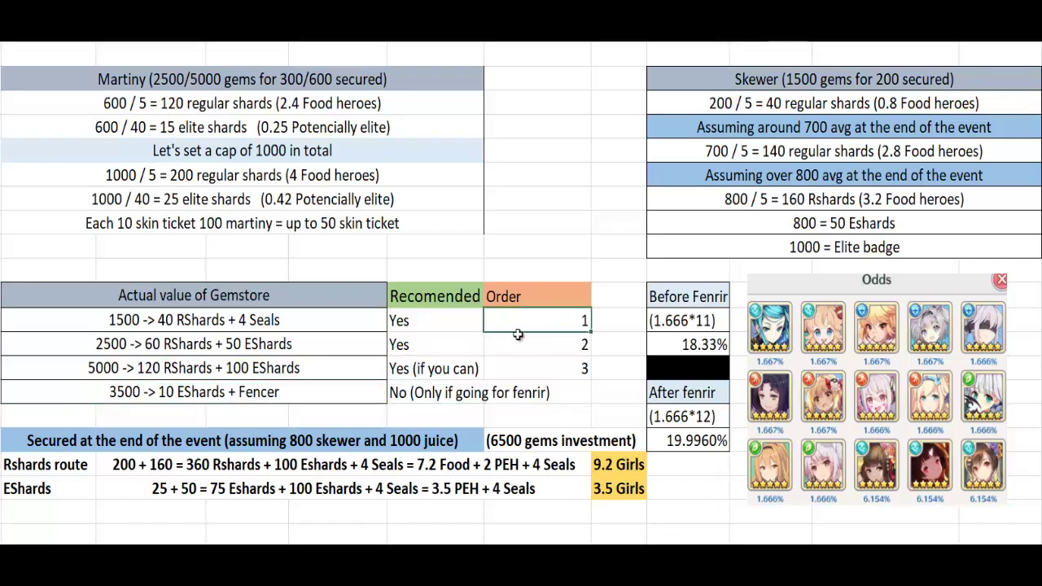
left_click(341, 394)
left_click(438, 396)
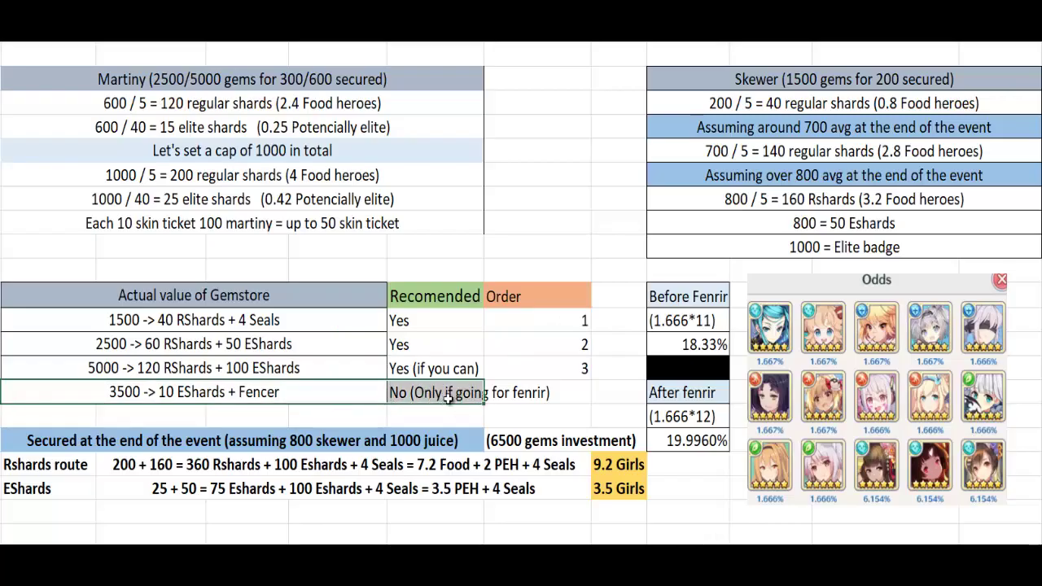
left_click(295, 395)
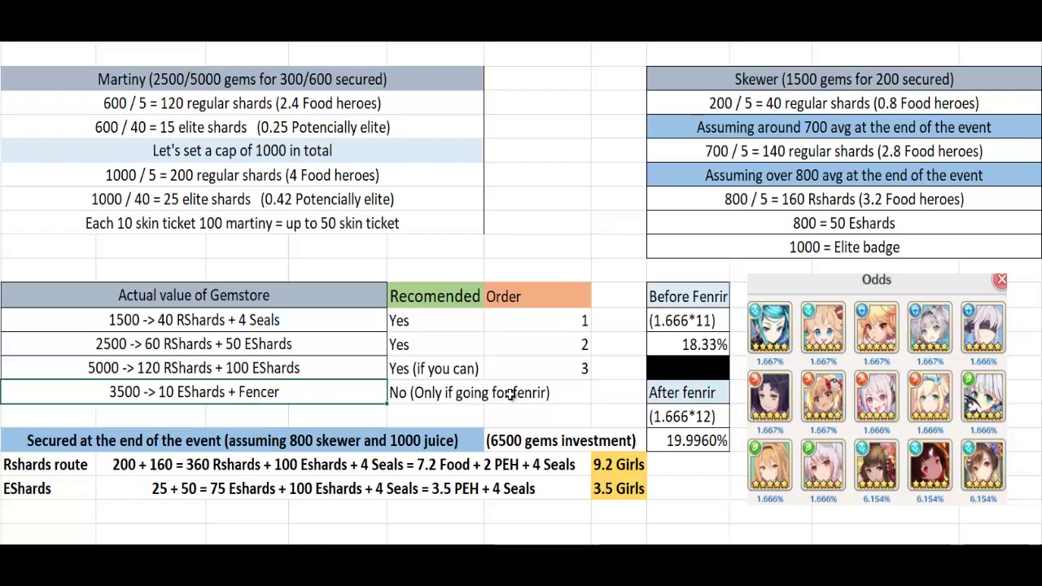
left_click(449, 397)
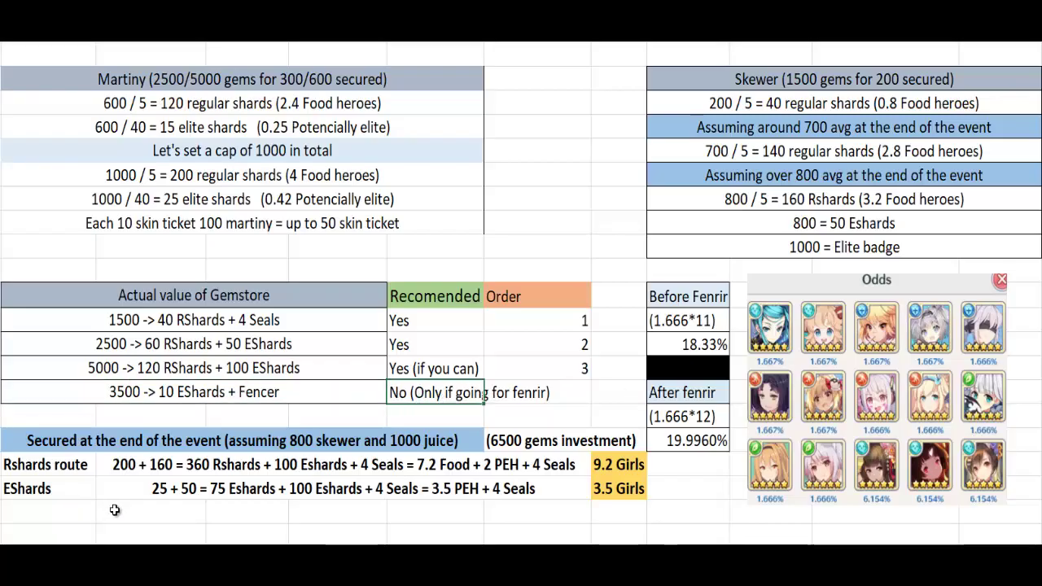
Change the second route label under the secured-at-end-of-event heading to "Eshards route".
left_click(72, 440)
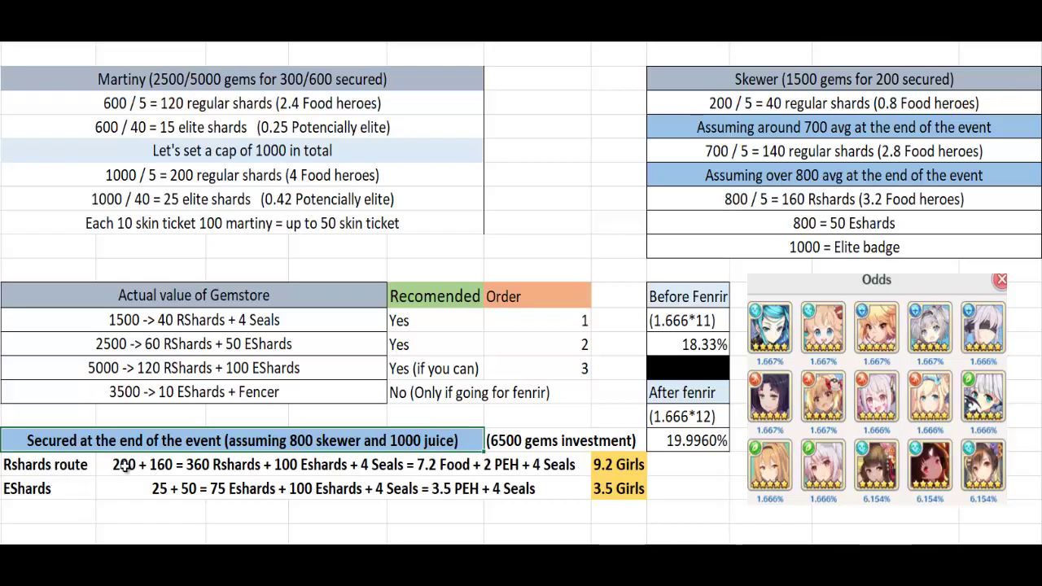
left_click(56, 471)
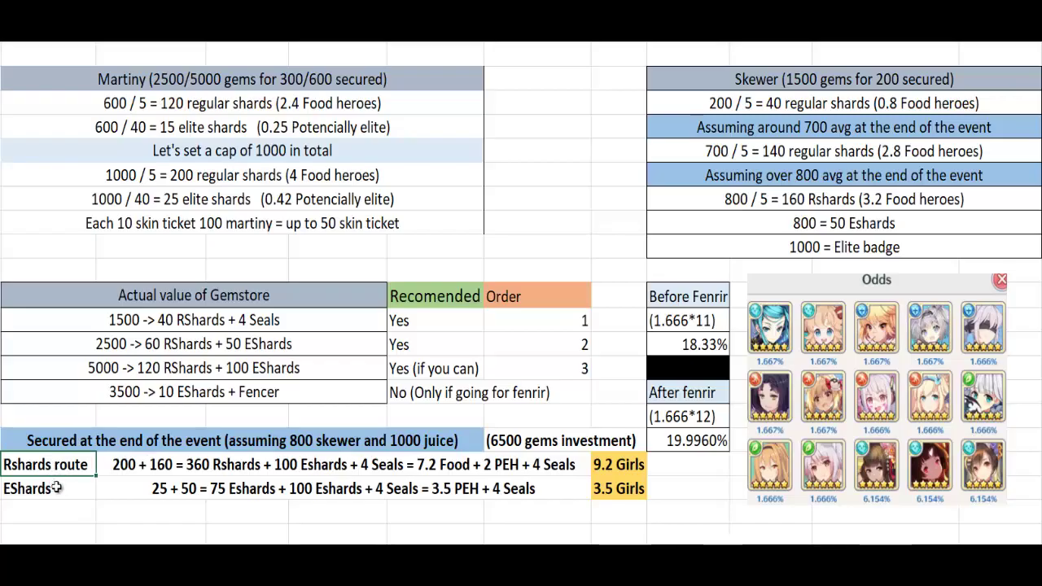
left_click(57, 487)
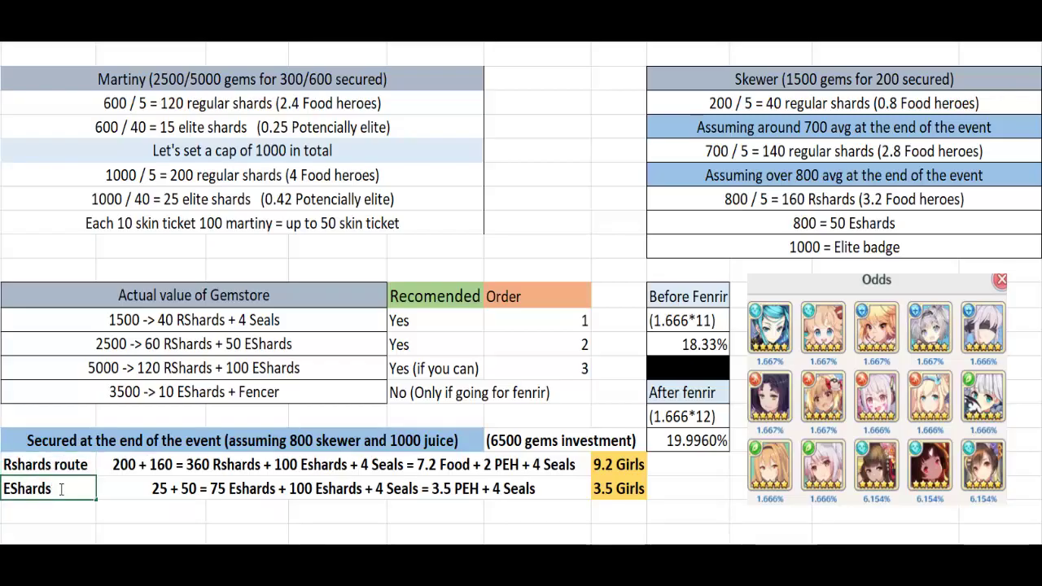
type("route")
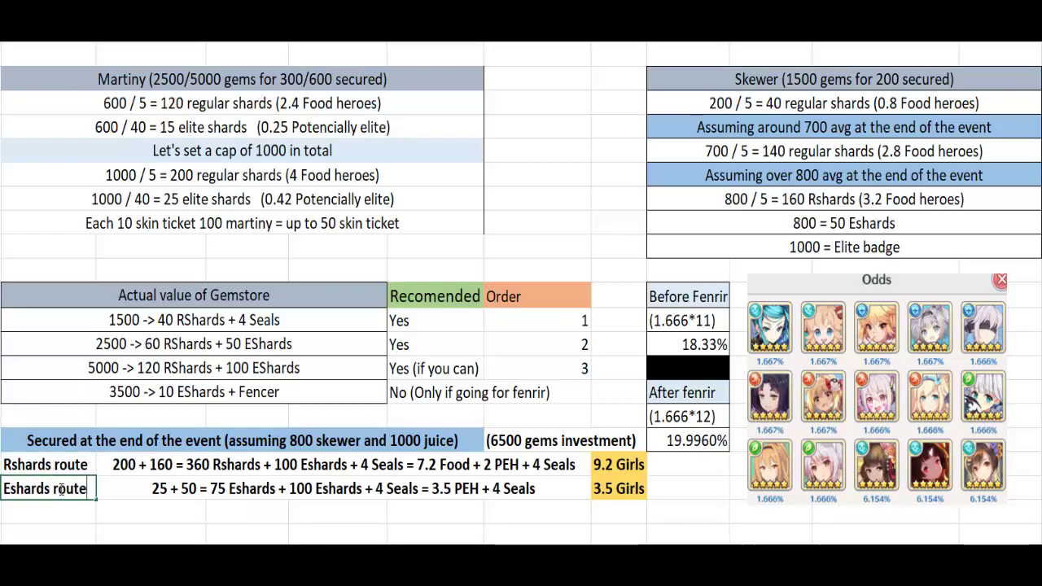
left_click(547, 337)
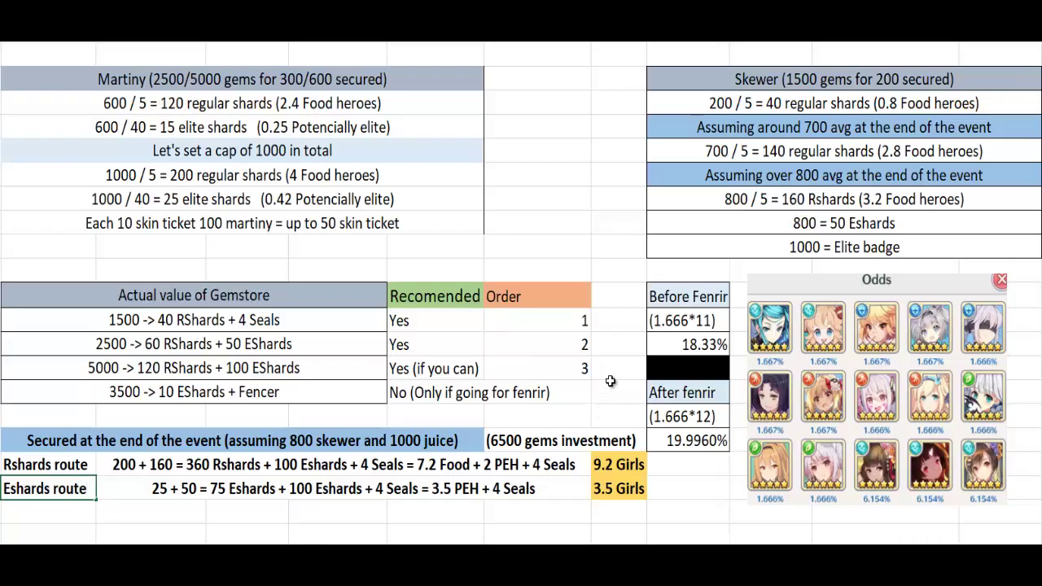
Compare the Before Fenrir and After fenrir odds calculations with the hero odds image.
left_click(686, 295)
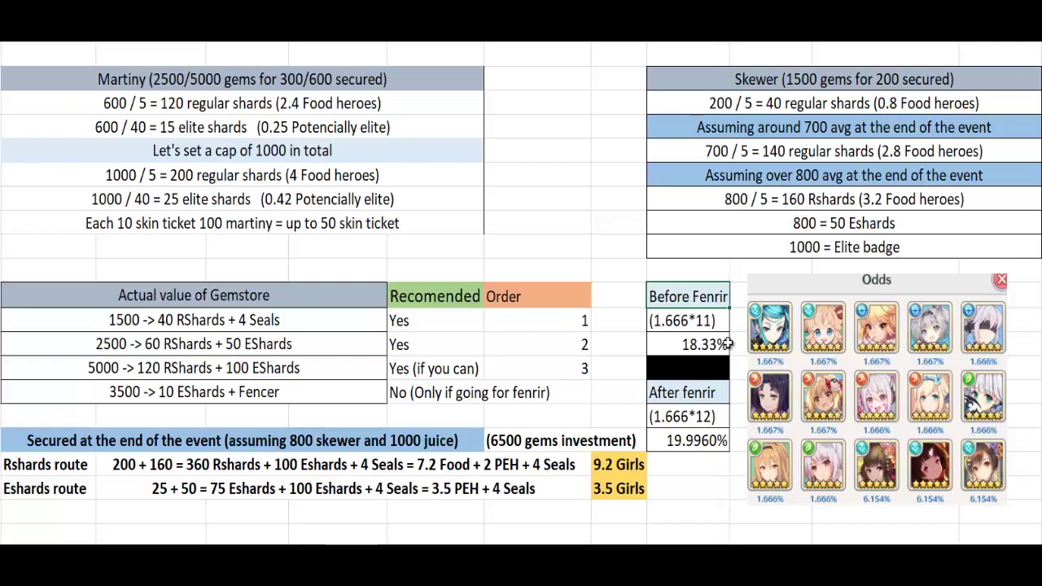
left_click(692, 326)
left_click(697, 348)
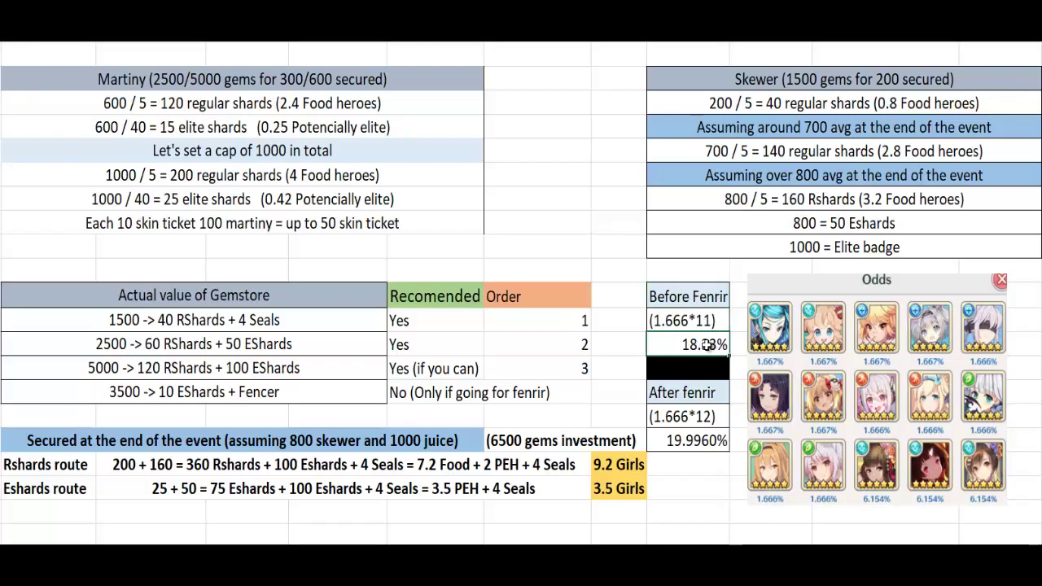
left_click(693, 298)
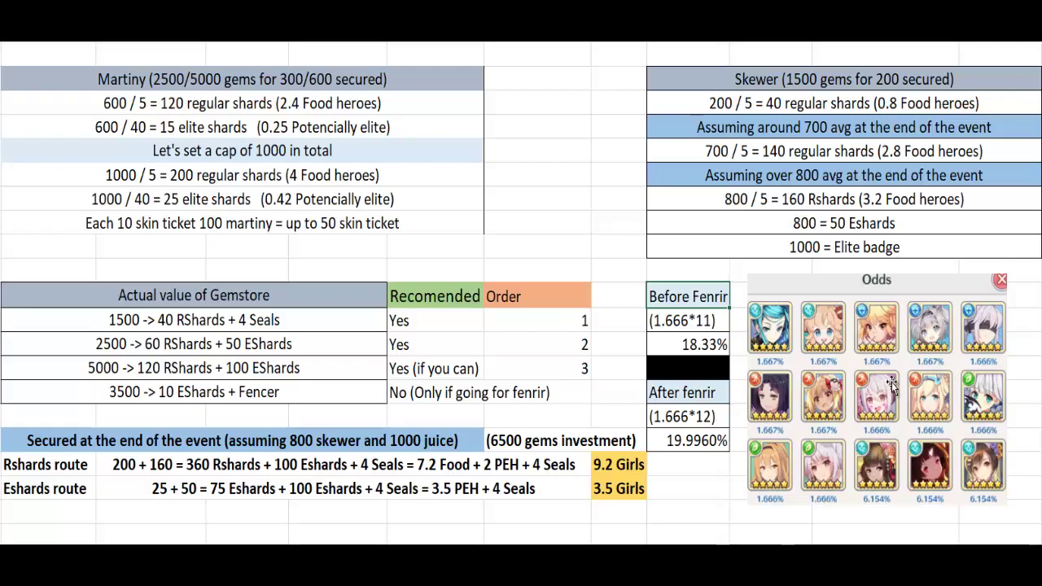
left_click(712, 345)
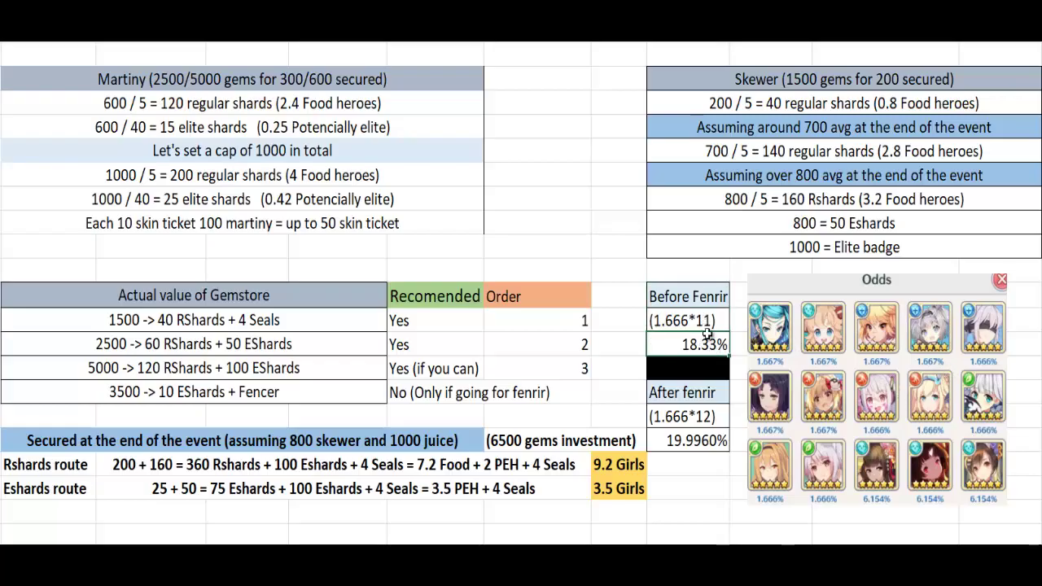
left_click(684, 319)
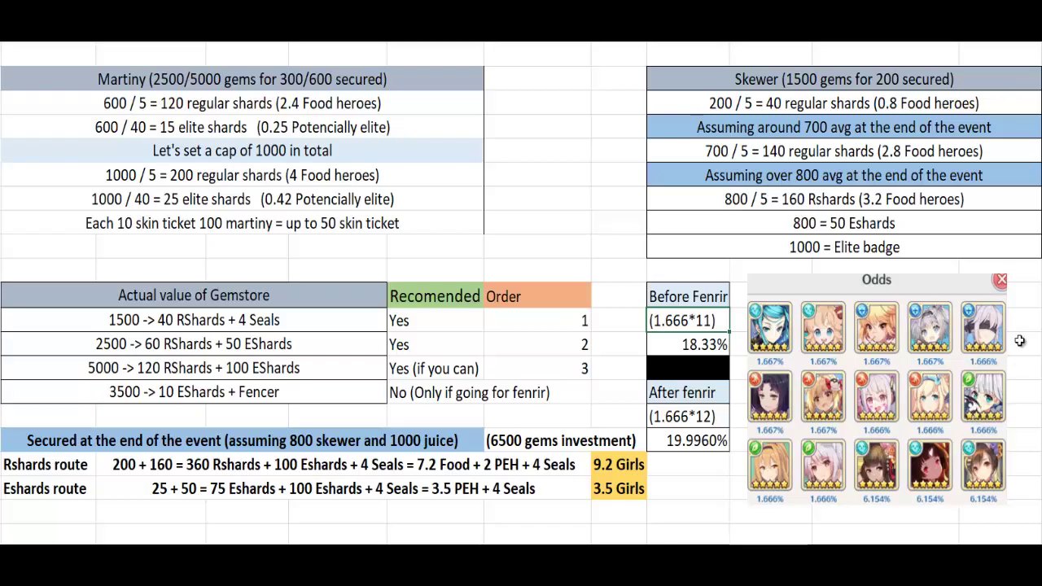
left_click(696, 344)
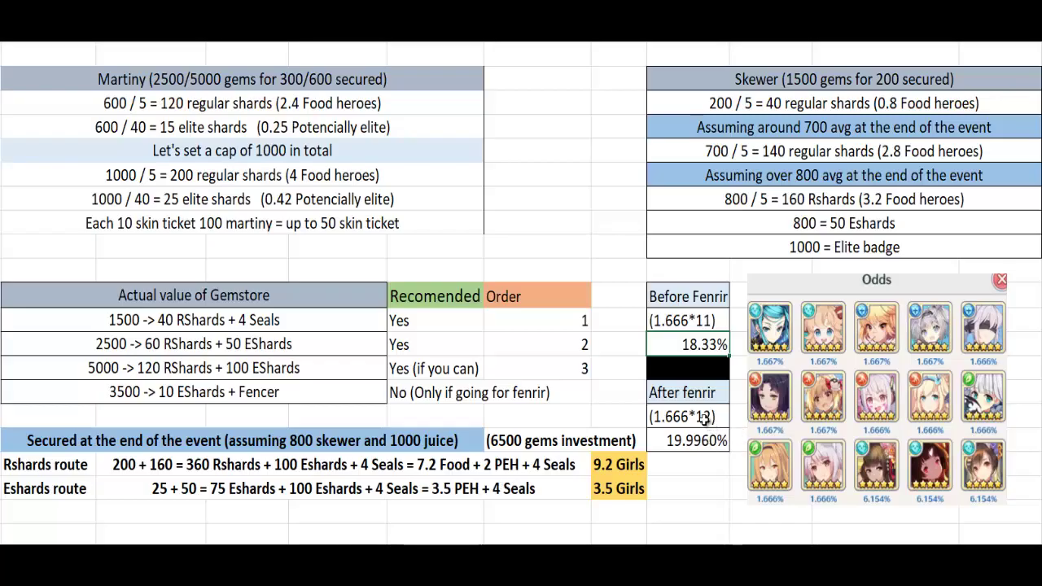
left_click(707, 396)
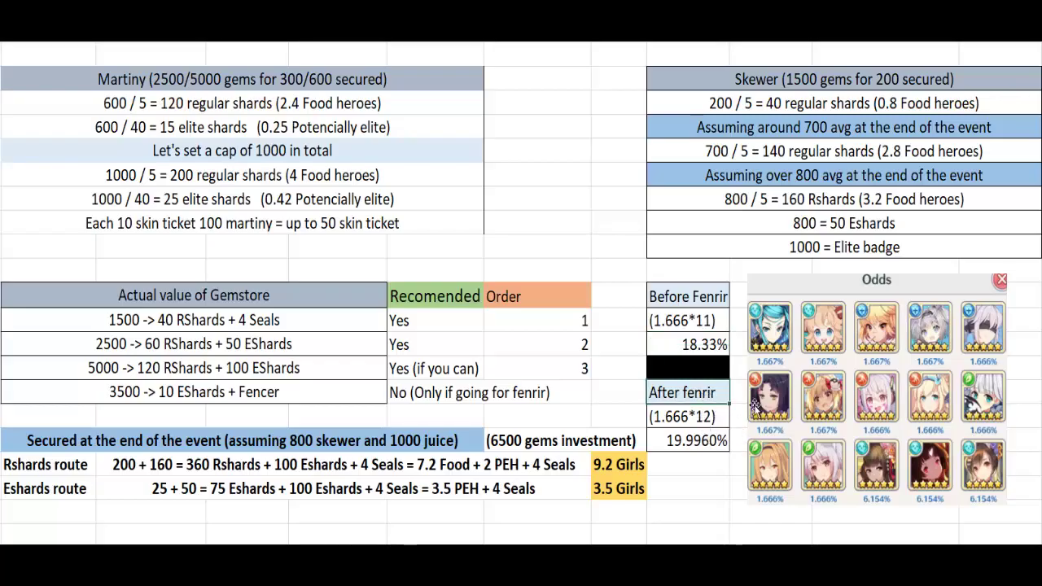
left_click(697, 437)
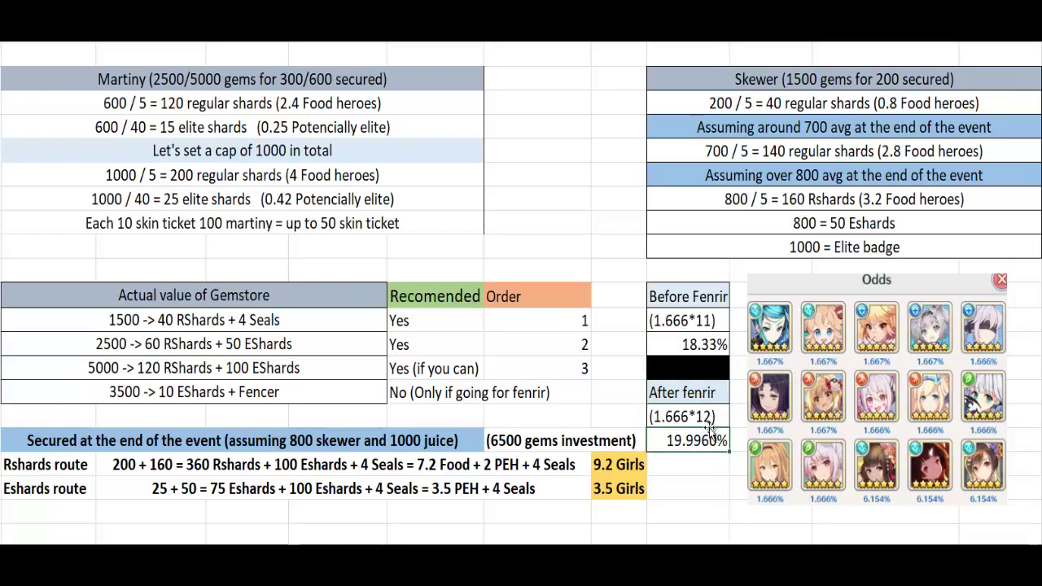
left_click(686, 419)
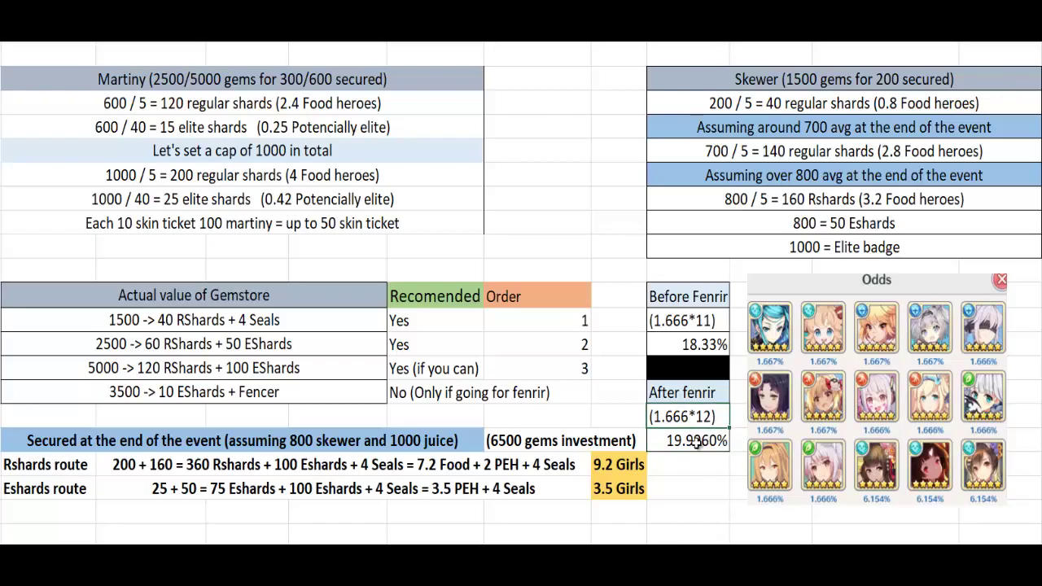
Review the After fenrir odds result and the Rshards route calculation with its total number of girls.
left_click(696, 440)
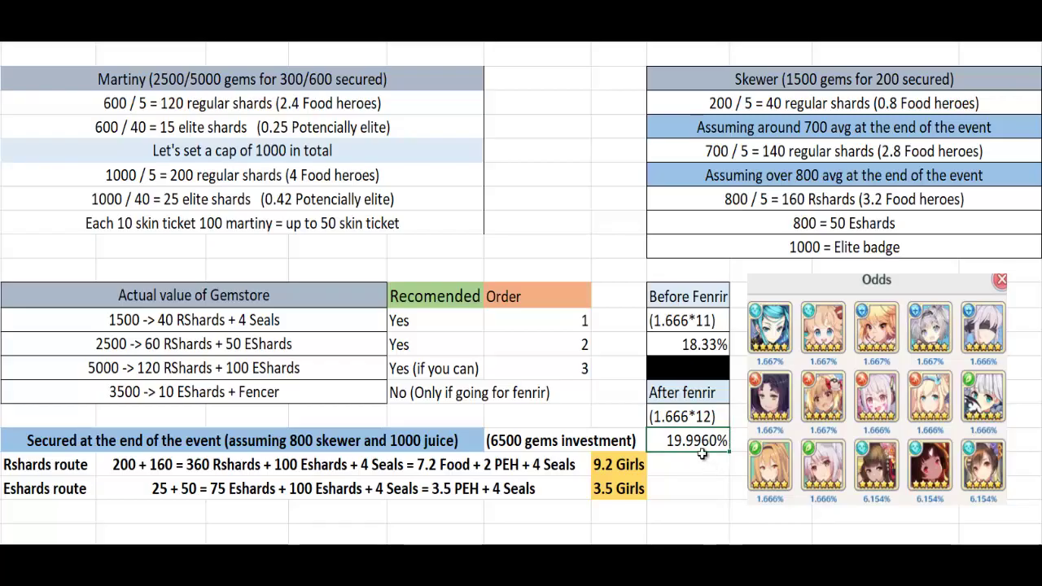
left_click(87, 465)
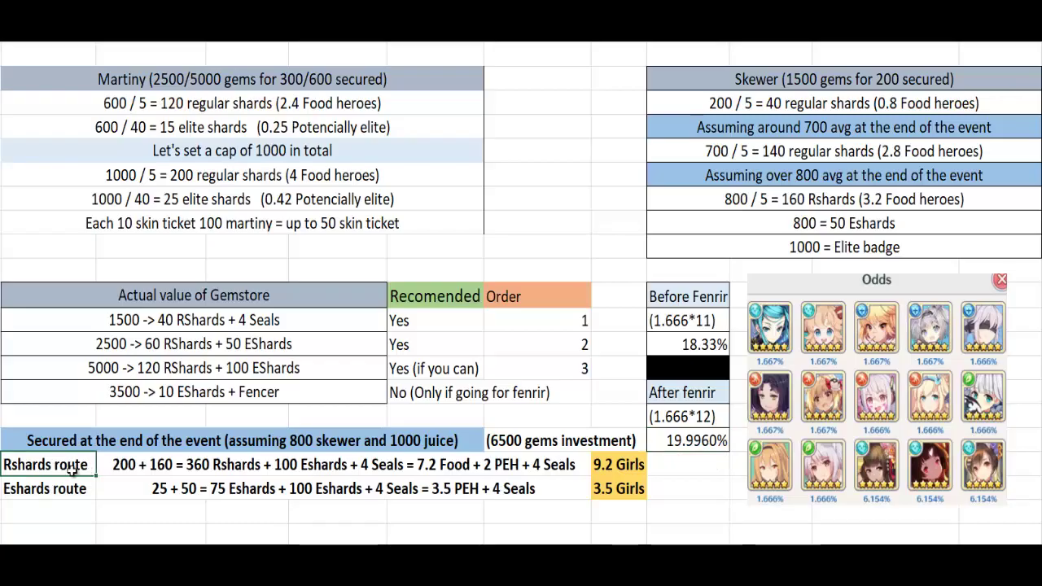
left_click(126, 463)
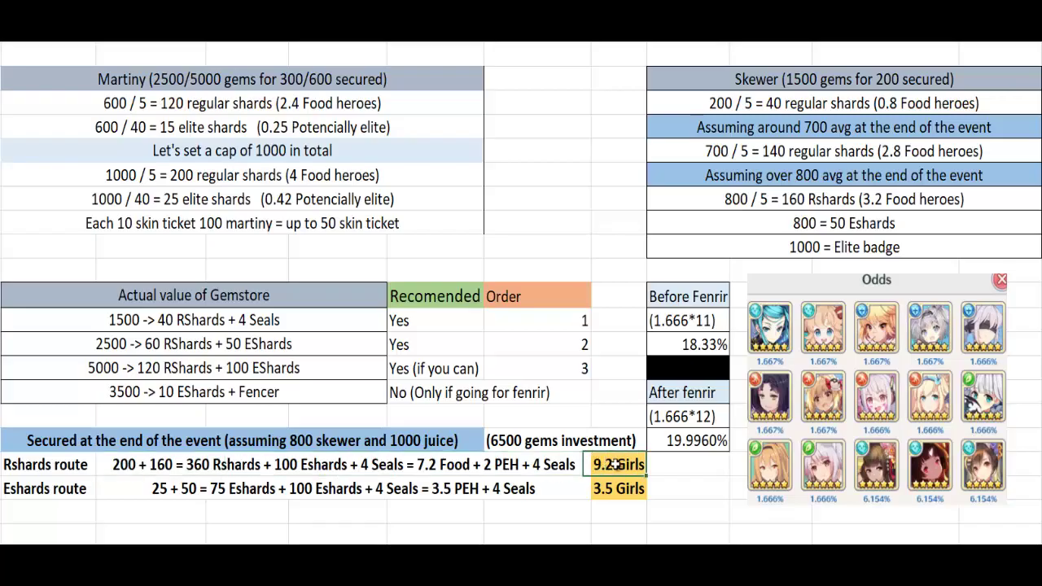
left_click(617, 464)
left_click(492, 467)
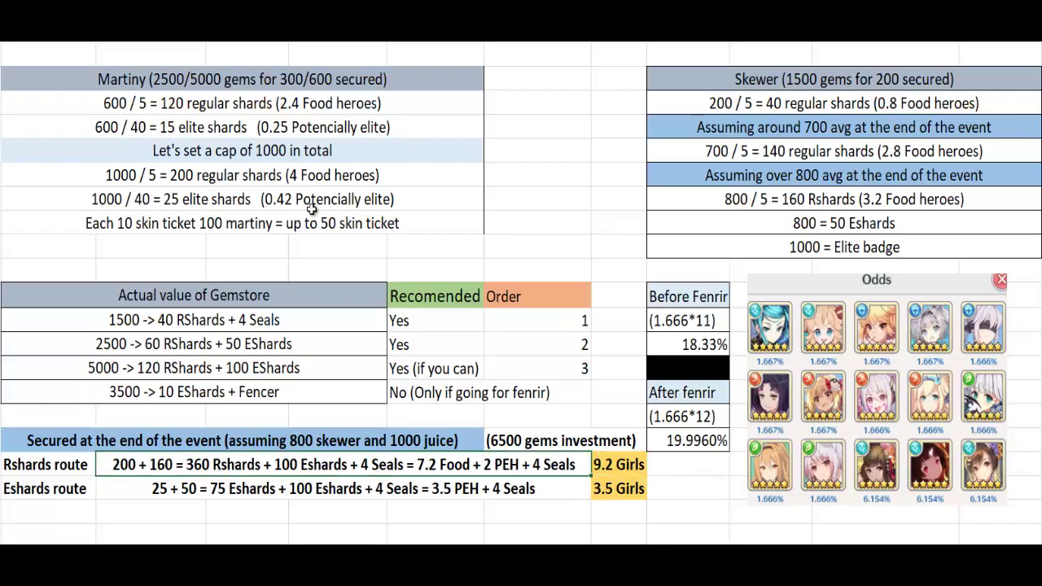
left_click(615, 465)
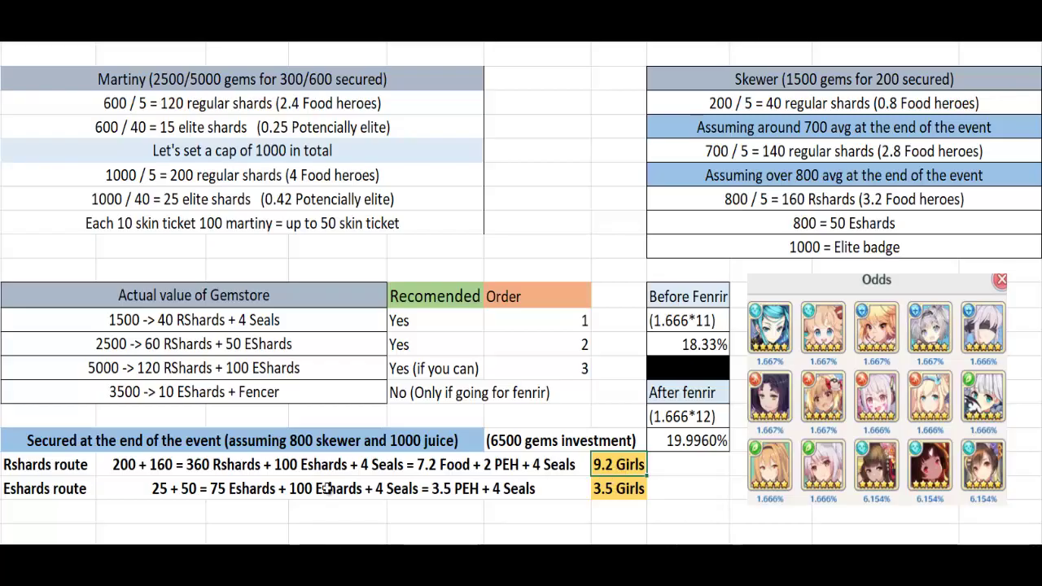
Review the Eshards route calculation and its total number of girls under the secured-at-end-of-event heading.
left_click_drag(69, 497, 236, 498)
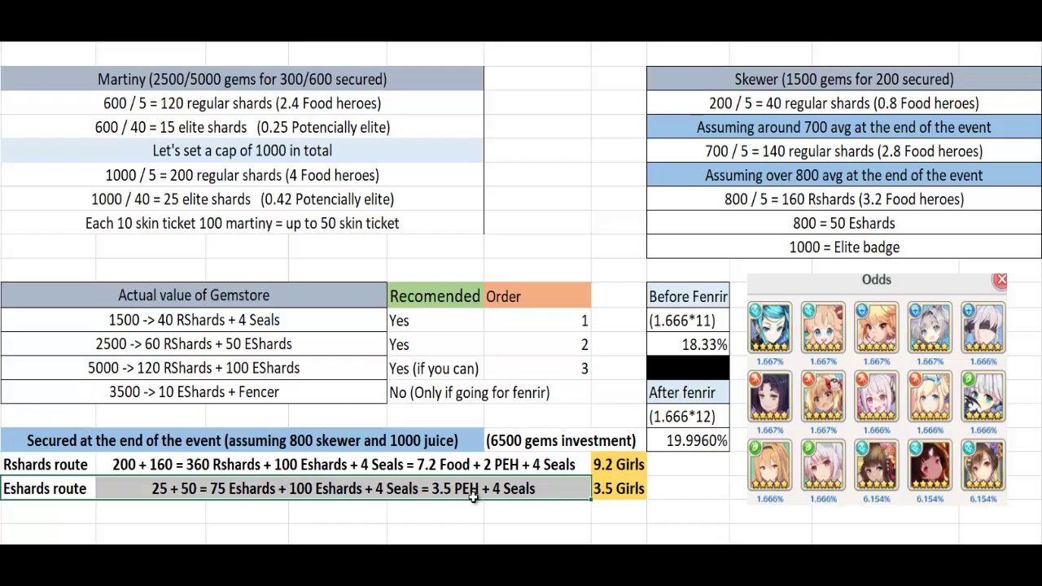
left_click(172, 496)
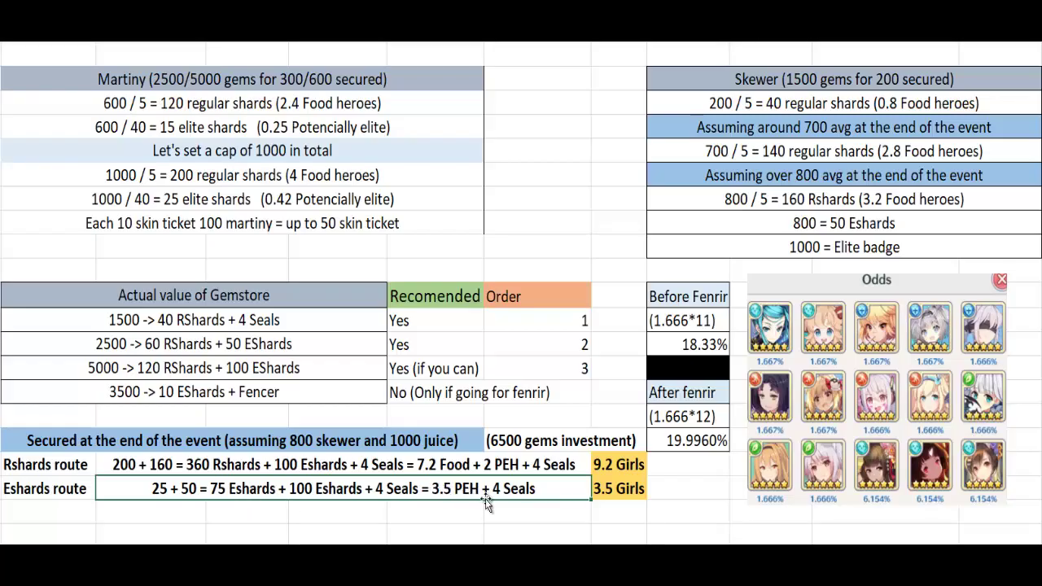
left_click(610, 489)
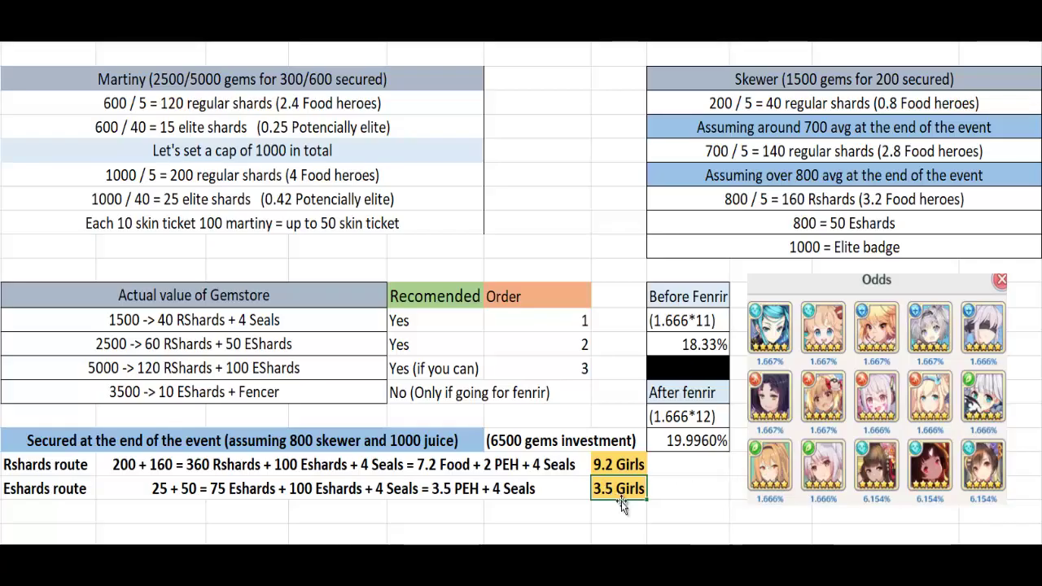
left_click_drag(74, 497, 419, 491)
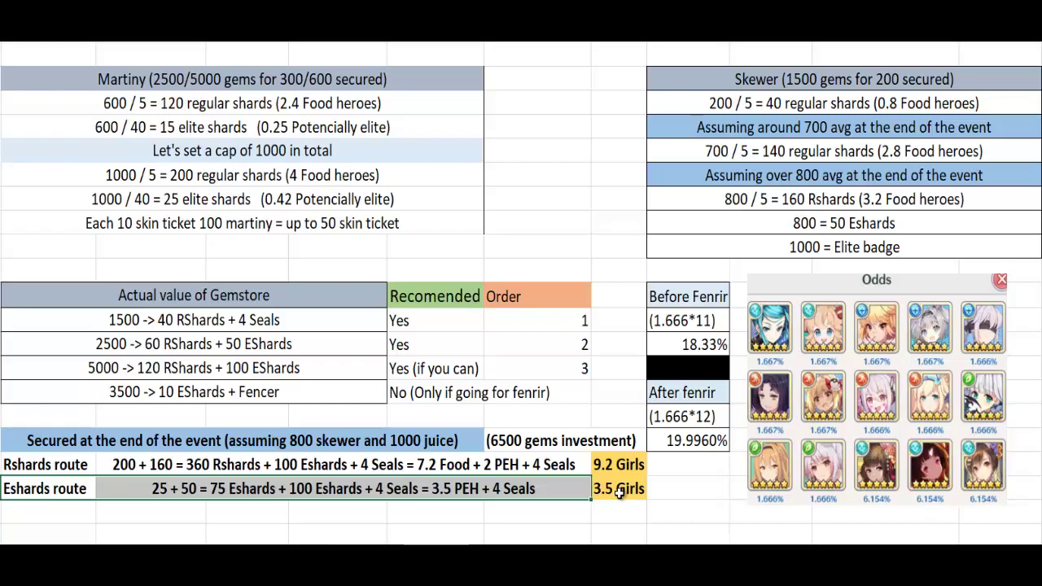
left_click(619, 490)
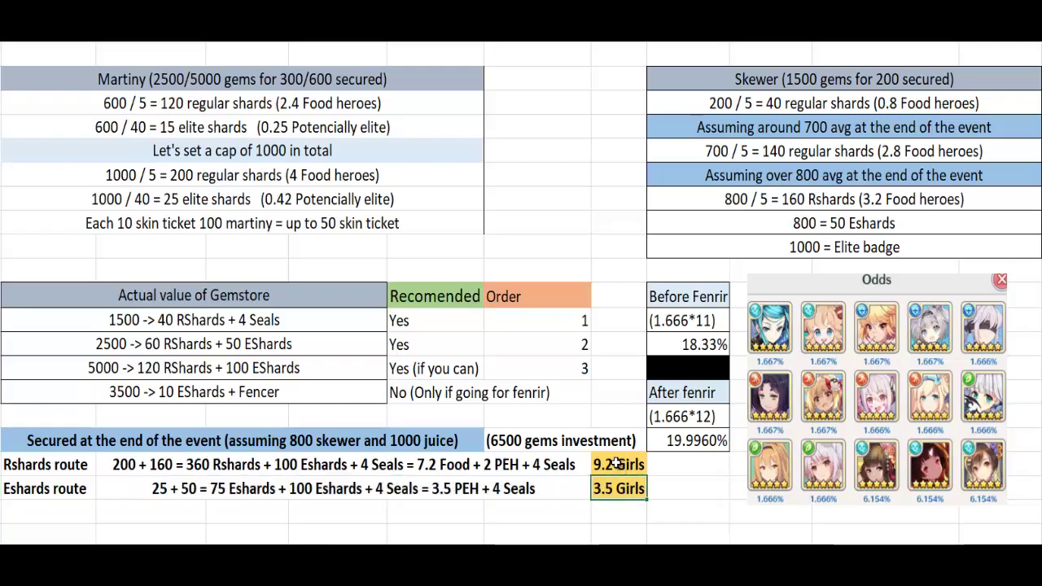
Compare the girls totals of the Rshards route and the Eshards route.
left_click(612, 464)
left_click(616, 488)
left_click(609, 469)
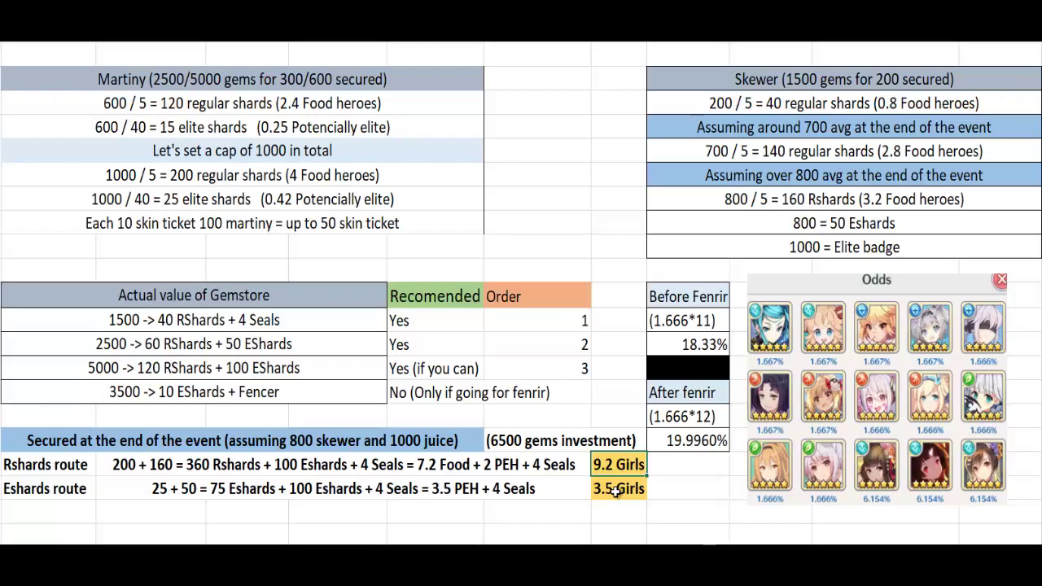
left_click(616, 488)
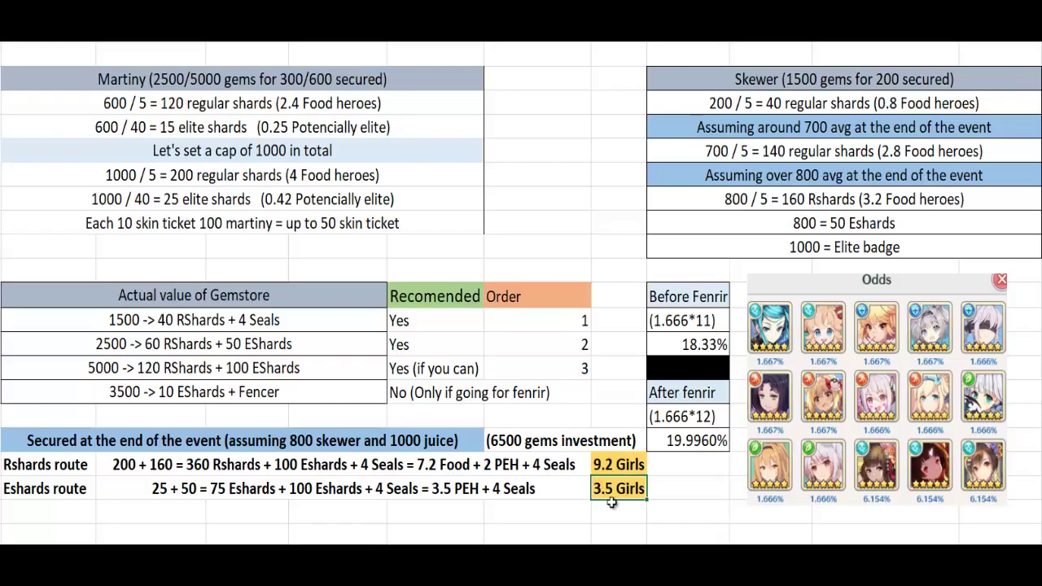
left_click(619, 467)
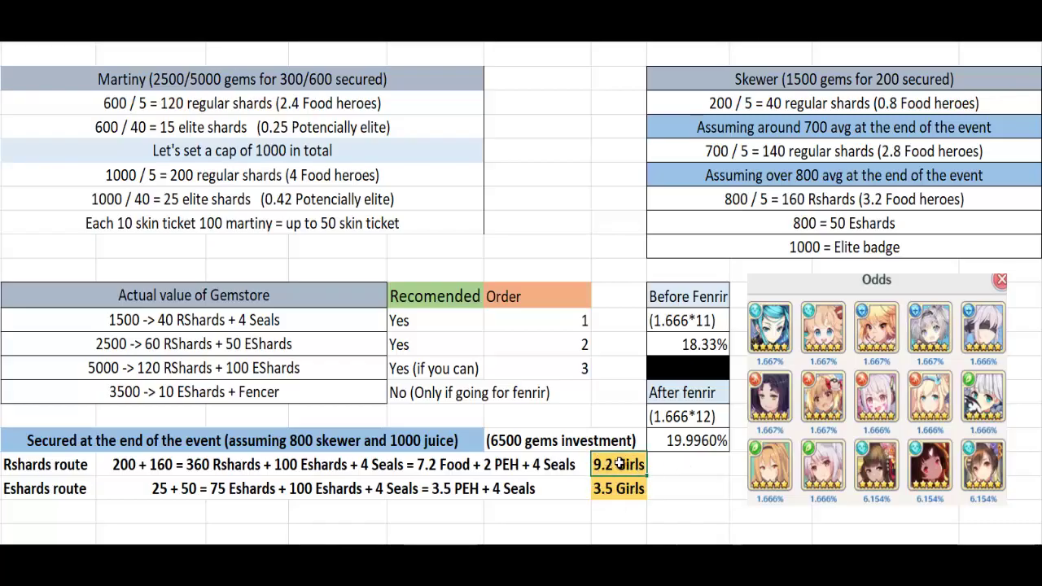
mouse_move(619, 466)
left_mouse_down()
mouse_move(585, 466)
mouse_move(617, 467)
left_mouse_up()
Check the first three gem store offers and the total gem investment against the Rshards route outcome.
left_click_drag(123, 319, 143, 371)
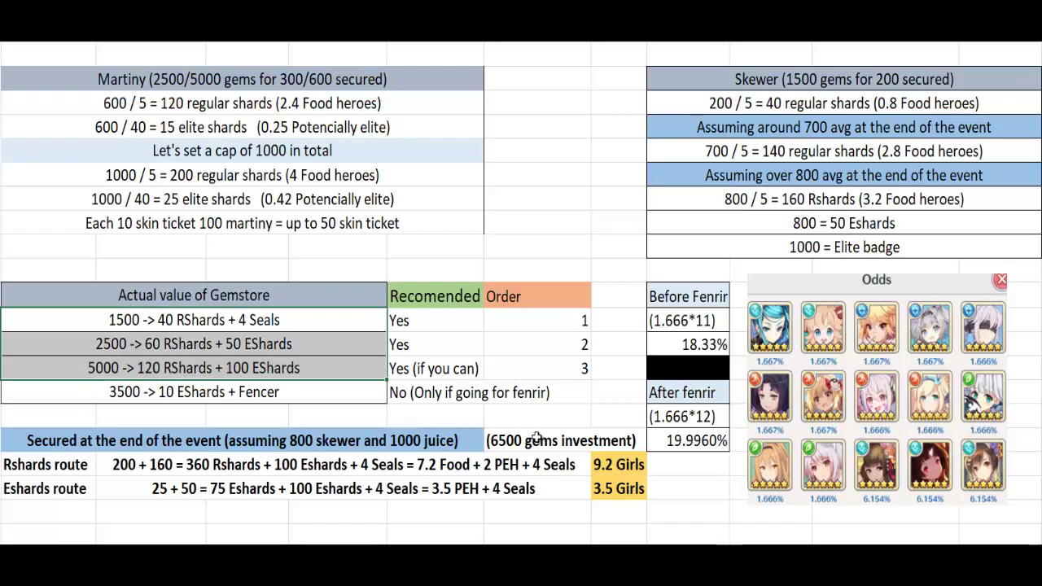
left_click(511, 442)
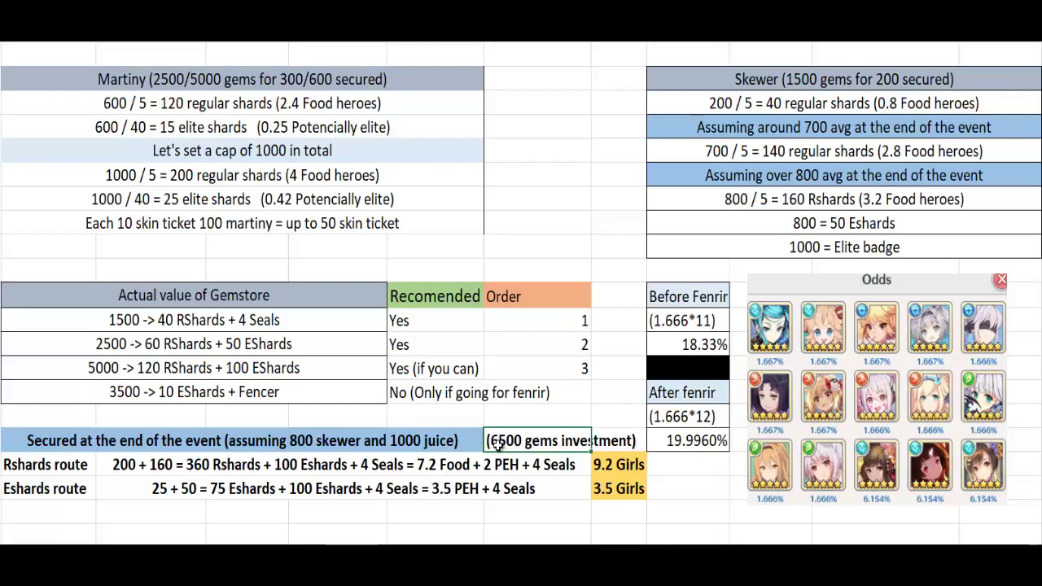
left_click(74, 464)
left_click_drag(73, 464, 646, 459)
left_click(624, 472)
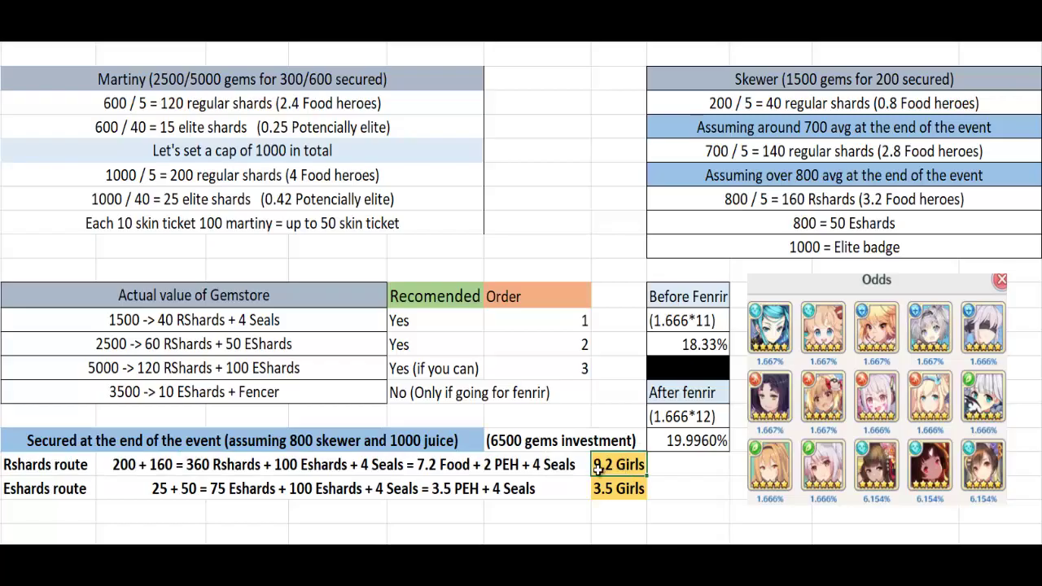